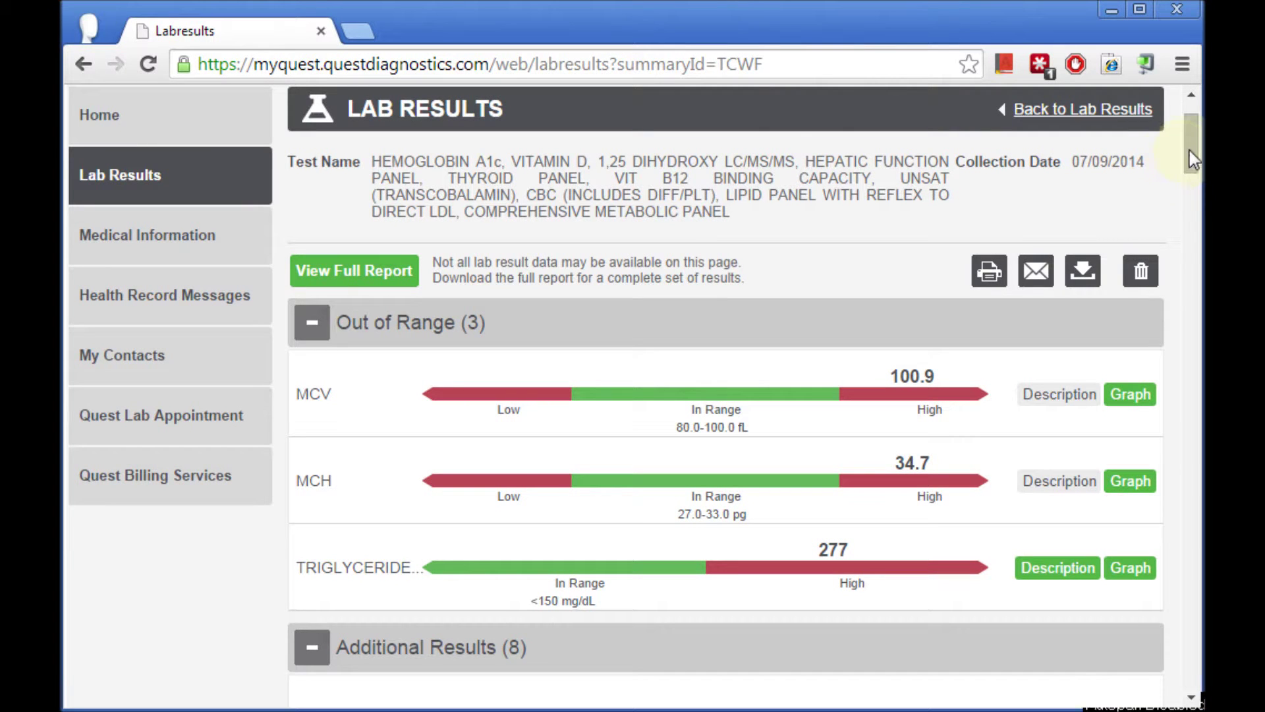
left_click_drag(1191, 150, 1193, 171)
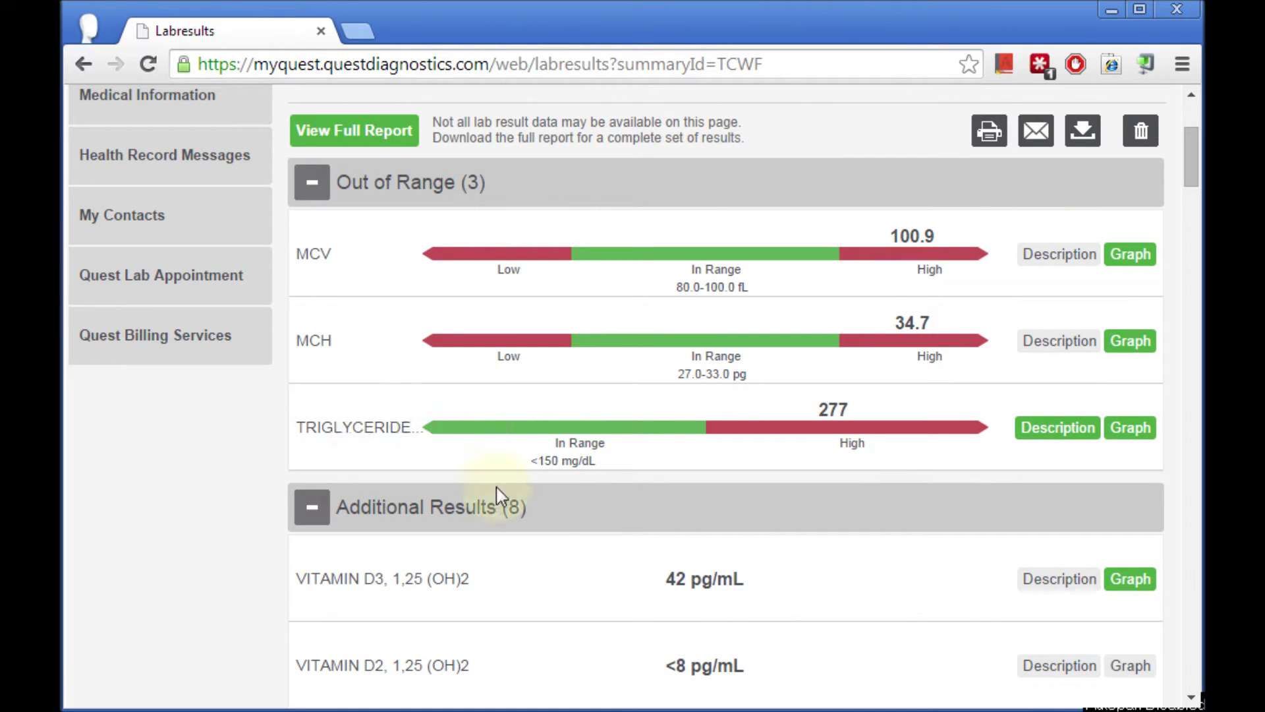
- Scroll past the Out of Range (3) summary to show vitamin D and blood-count rows
left_click(1191, 700)
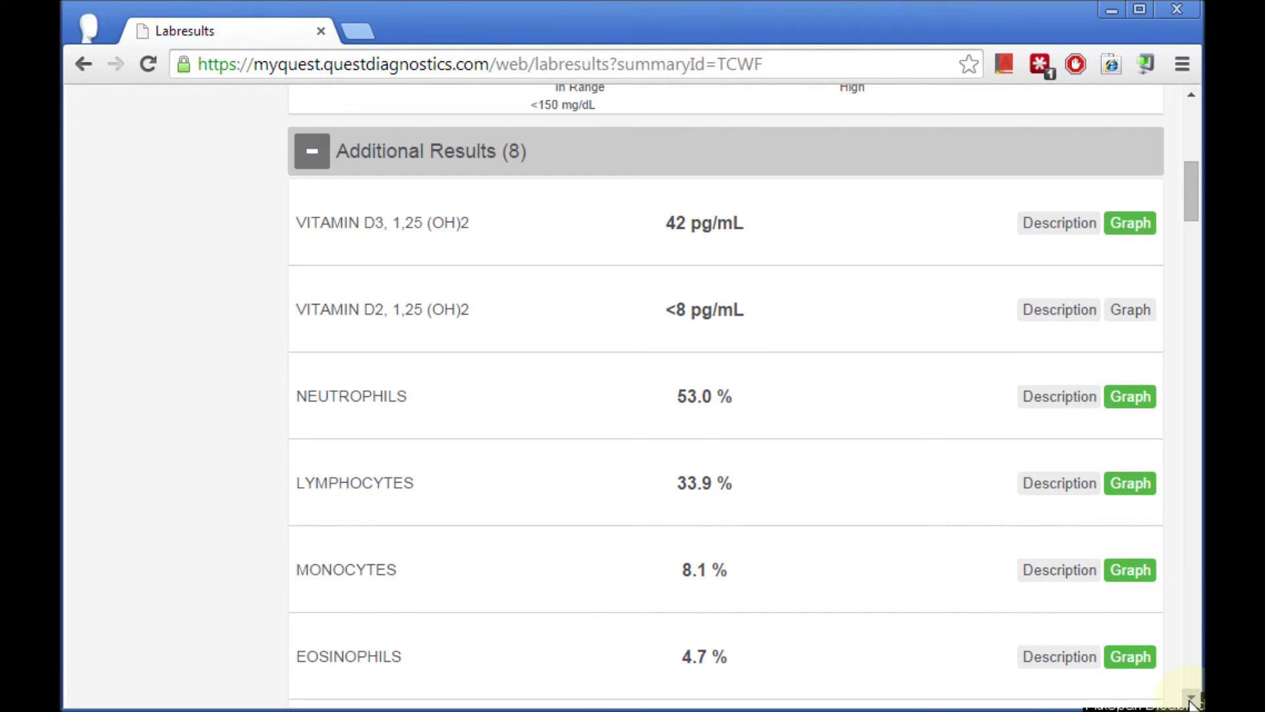
left_click_drag(1191, 699, 1192, 700)
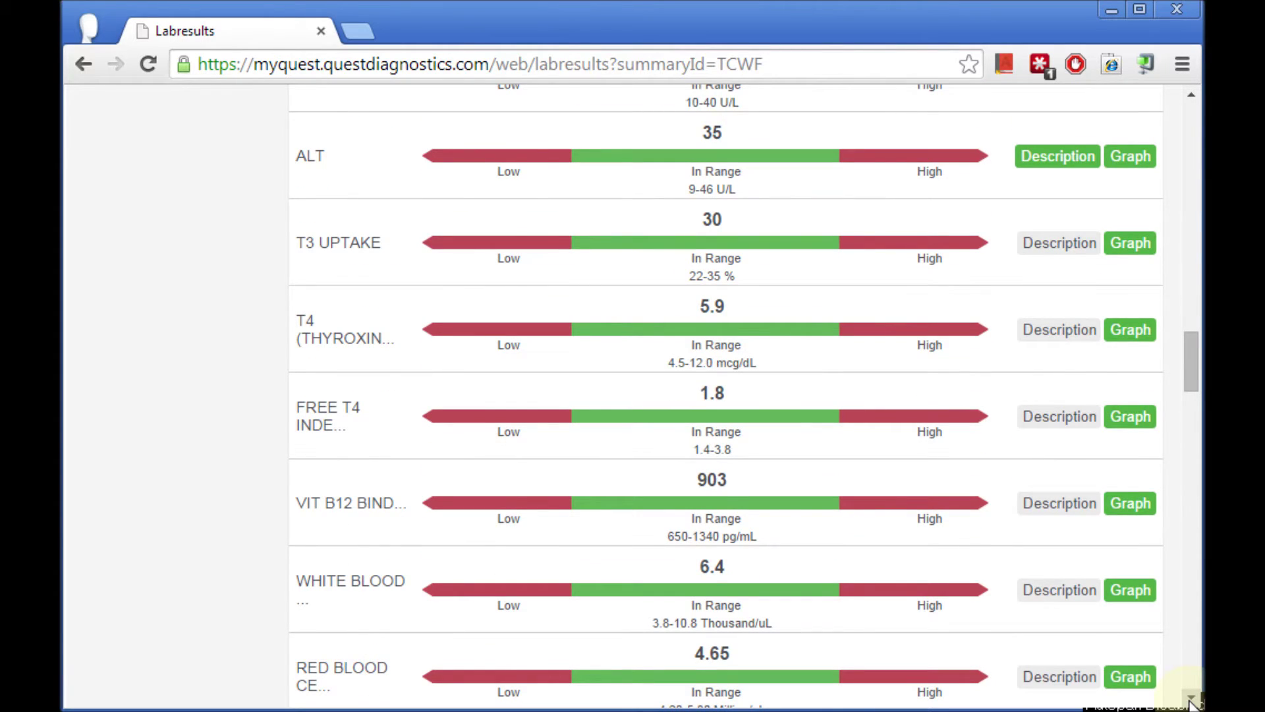
left_click_drag(1191, 700, 1191, 701)
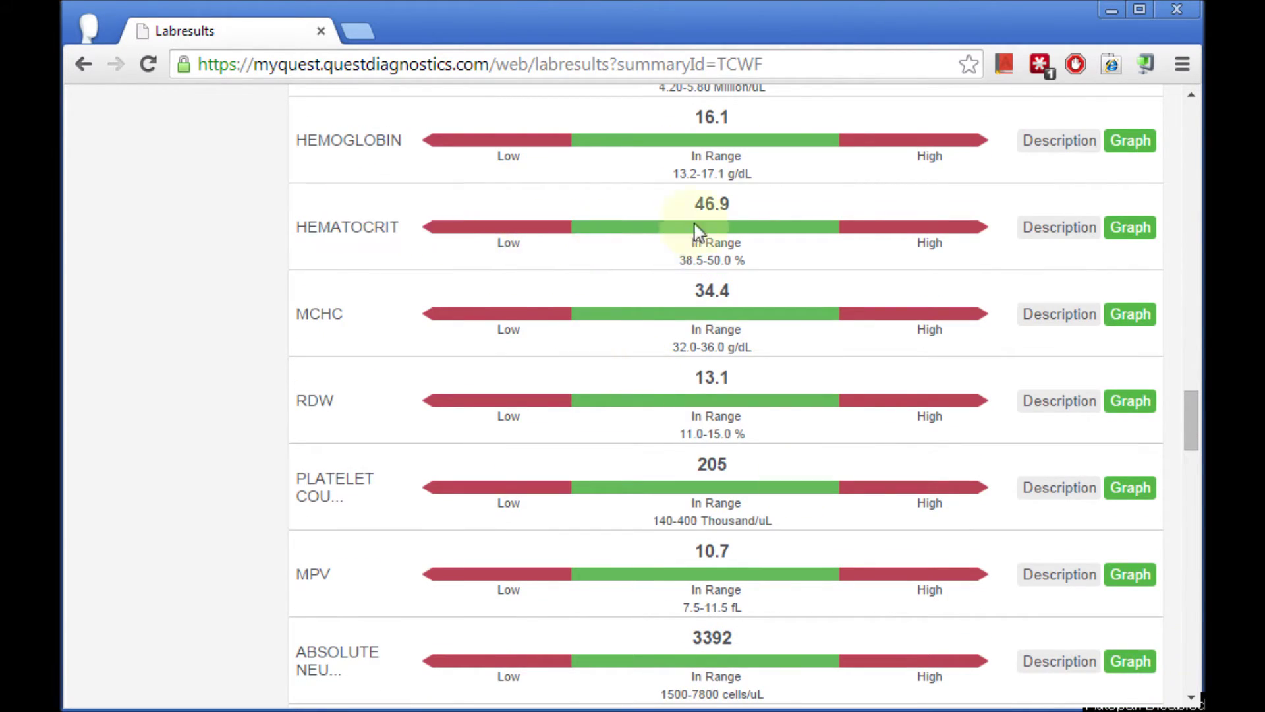
- Scroll through the white cell counts to the cholesterol, HDL, LDL and glucose rows
left_click(1192, 701)
left_click(1193, 701)
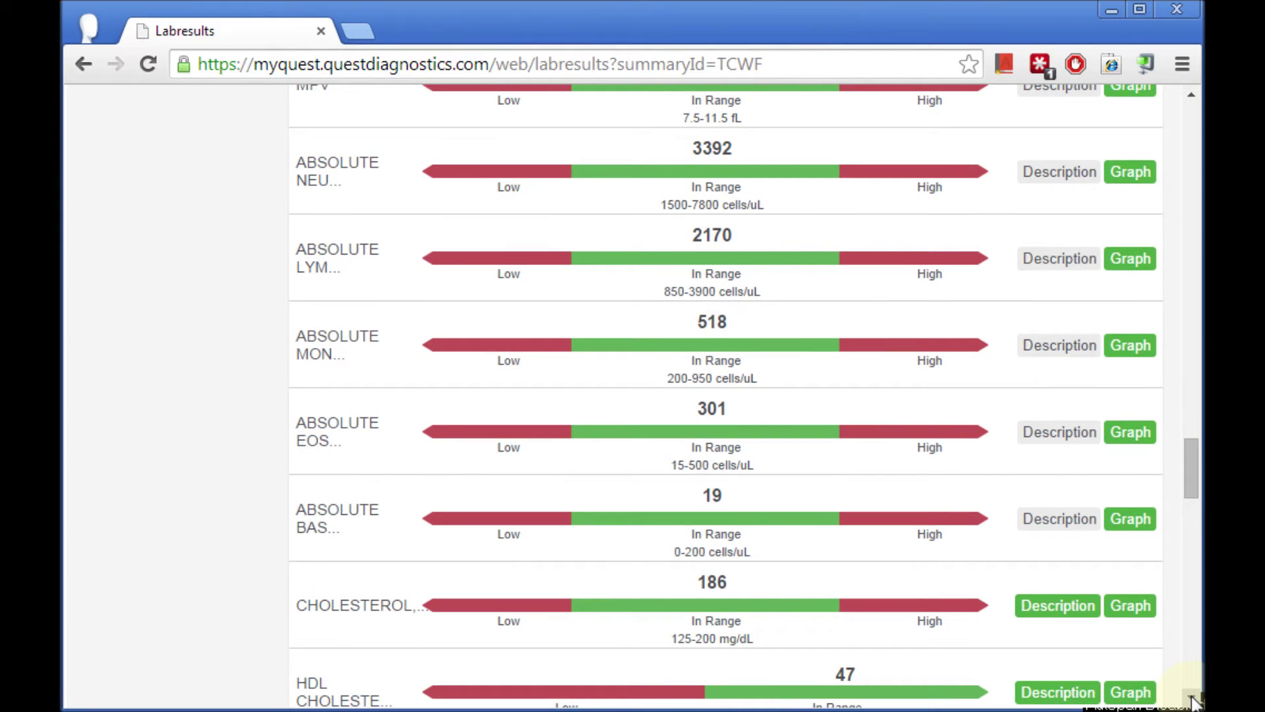
left_click(1192, 701)
- Scroll from creatinine and eGFR through electrolytes, proteins and bilirubin to AST and ALT
left_click(1192, 701)
left_click(1192, 701)
left_click(1192, 701)
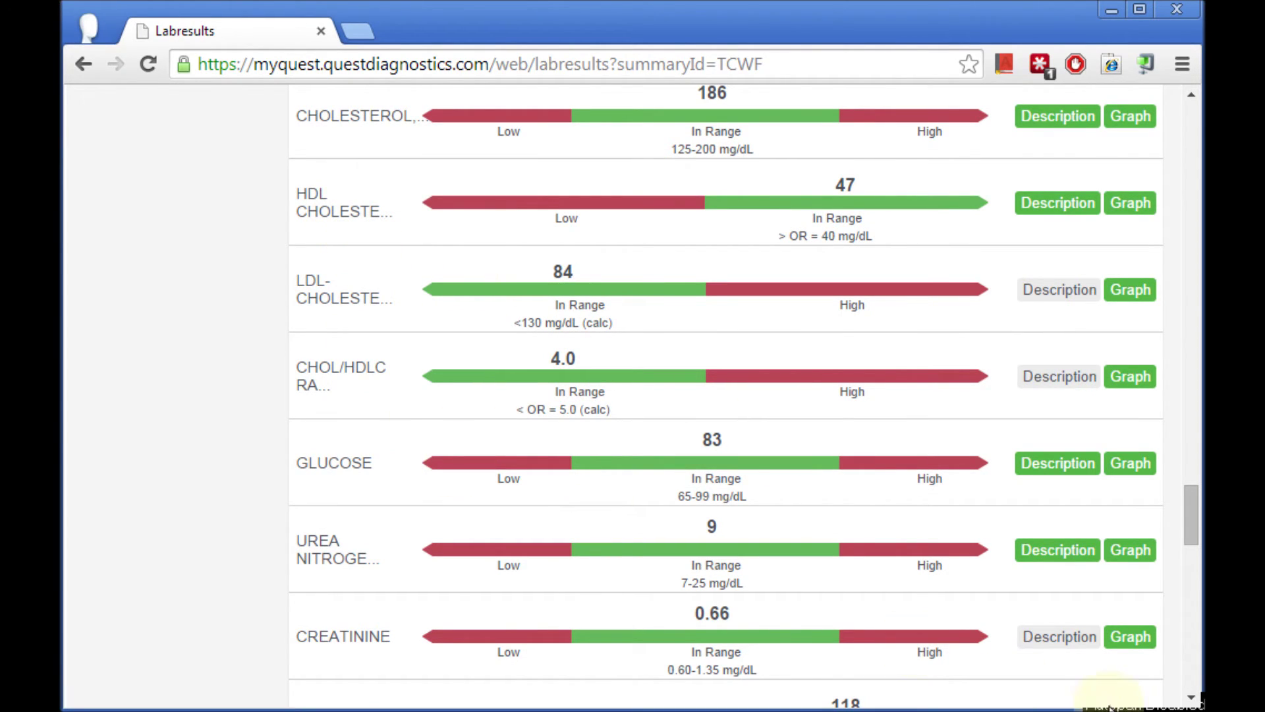
left_click(1192, 698)
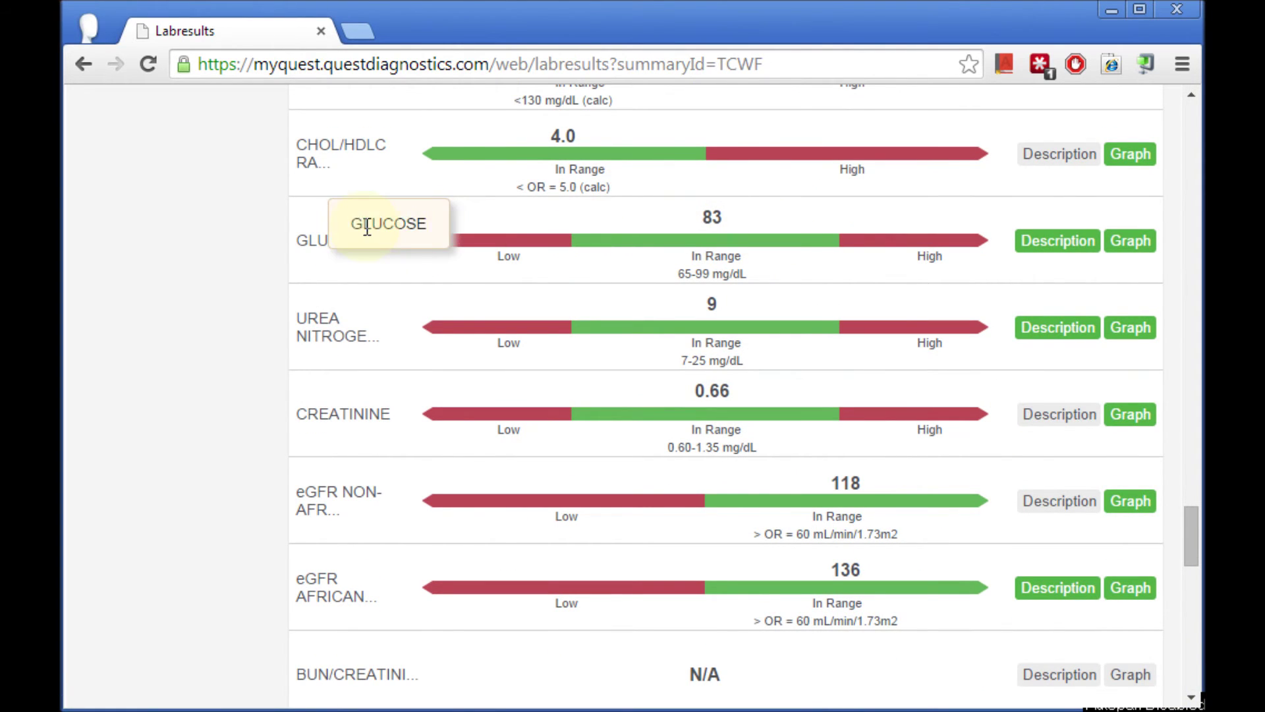
left_click(1191, 701)
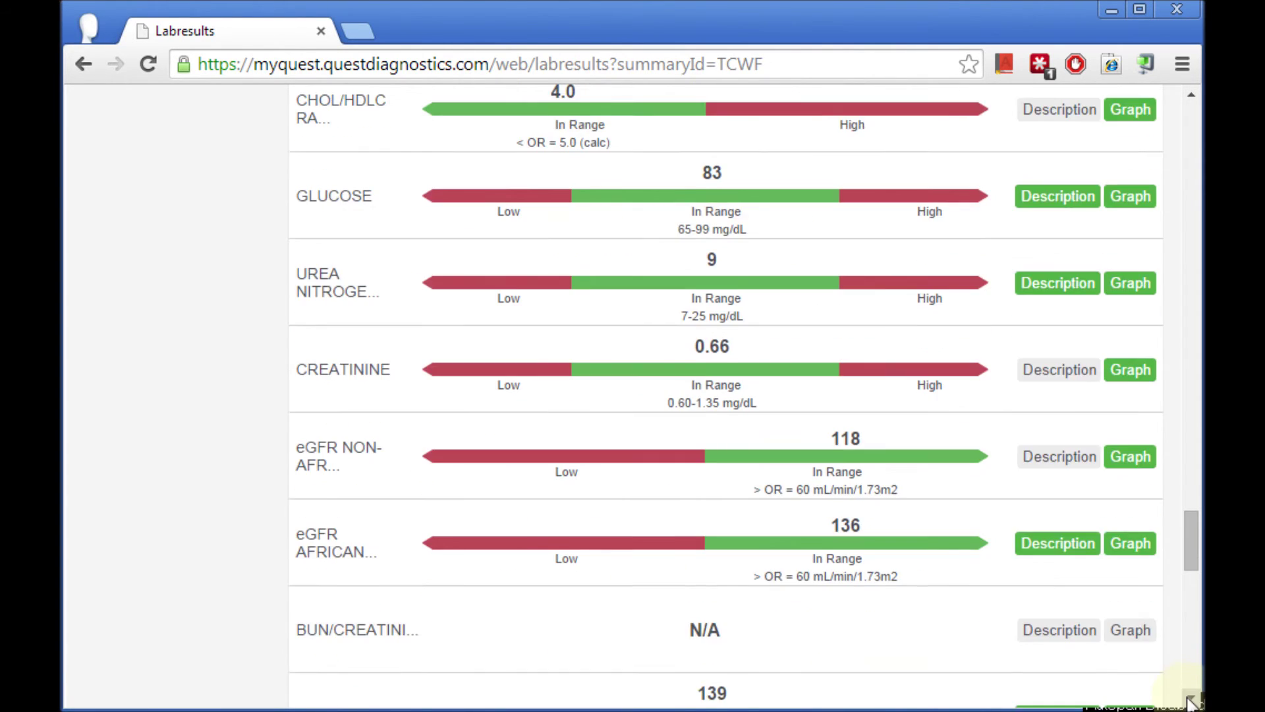
left_click(1191, 700)
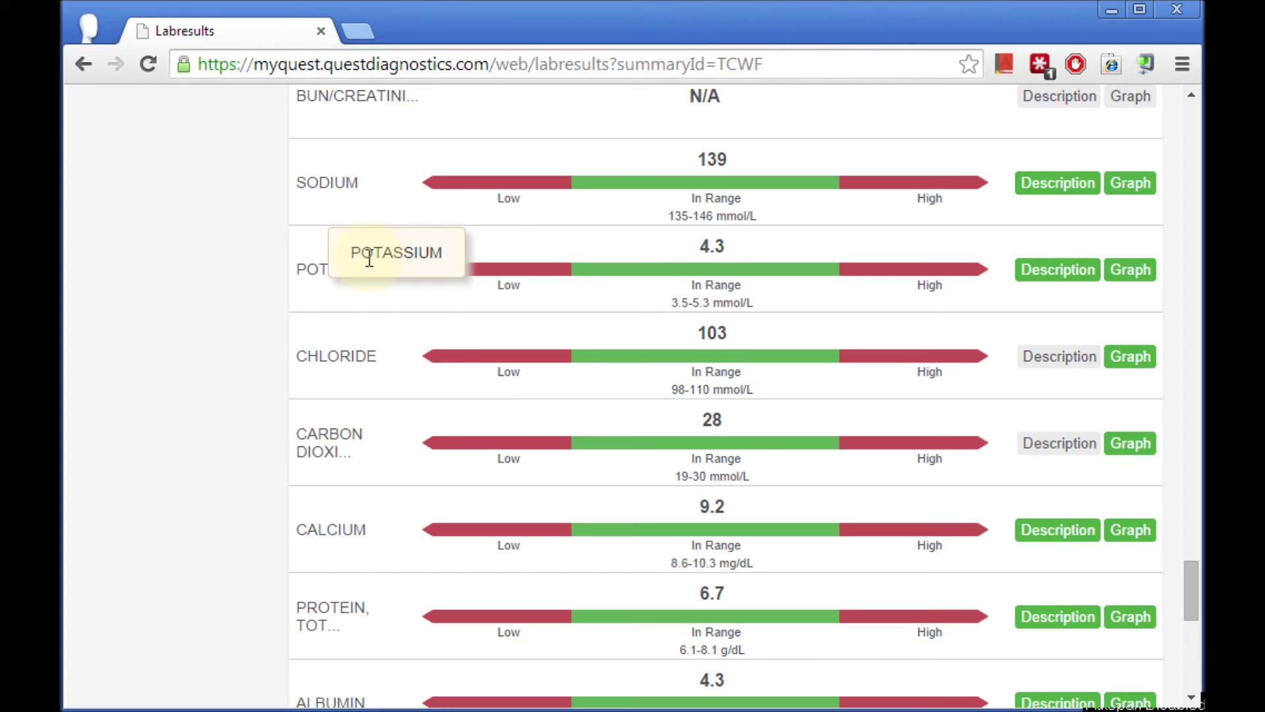
left_click(1192, 701)
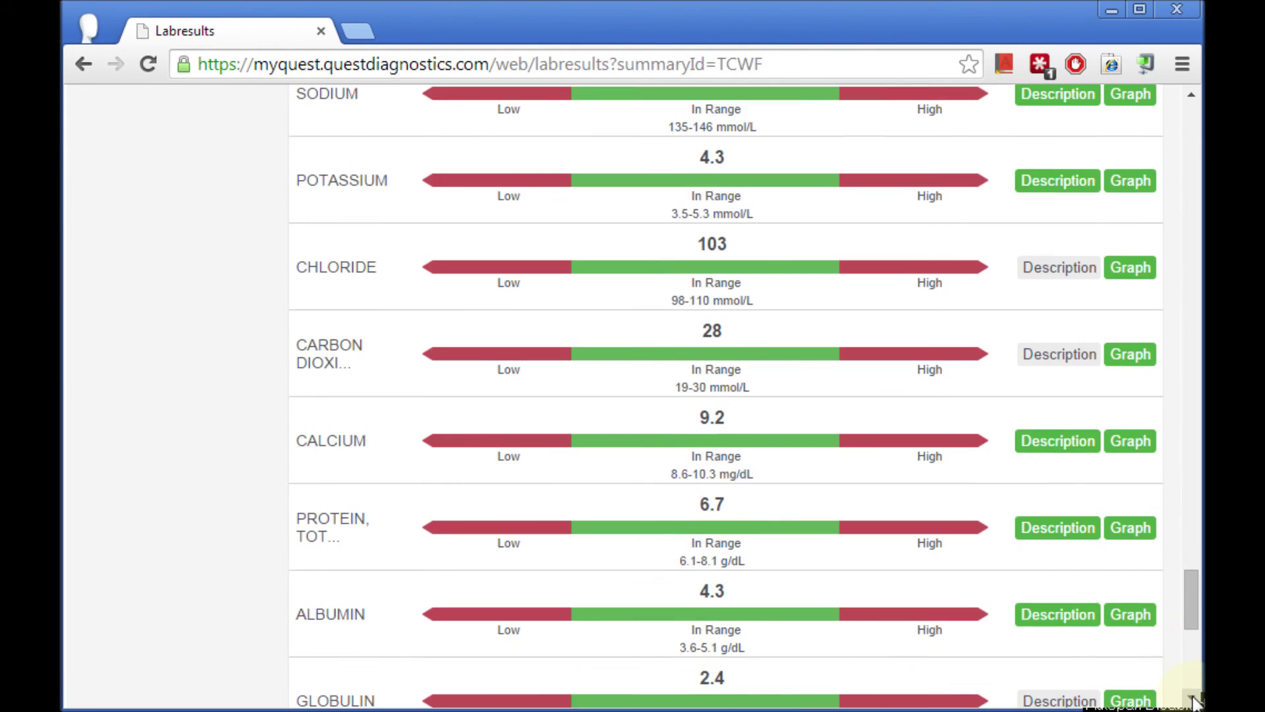
left_click(1192, 700)
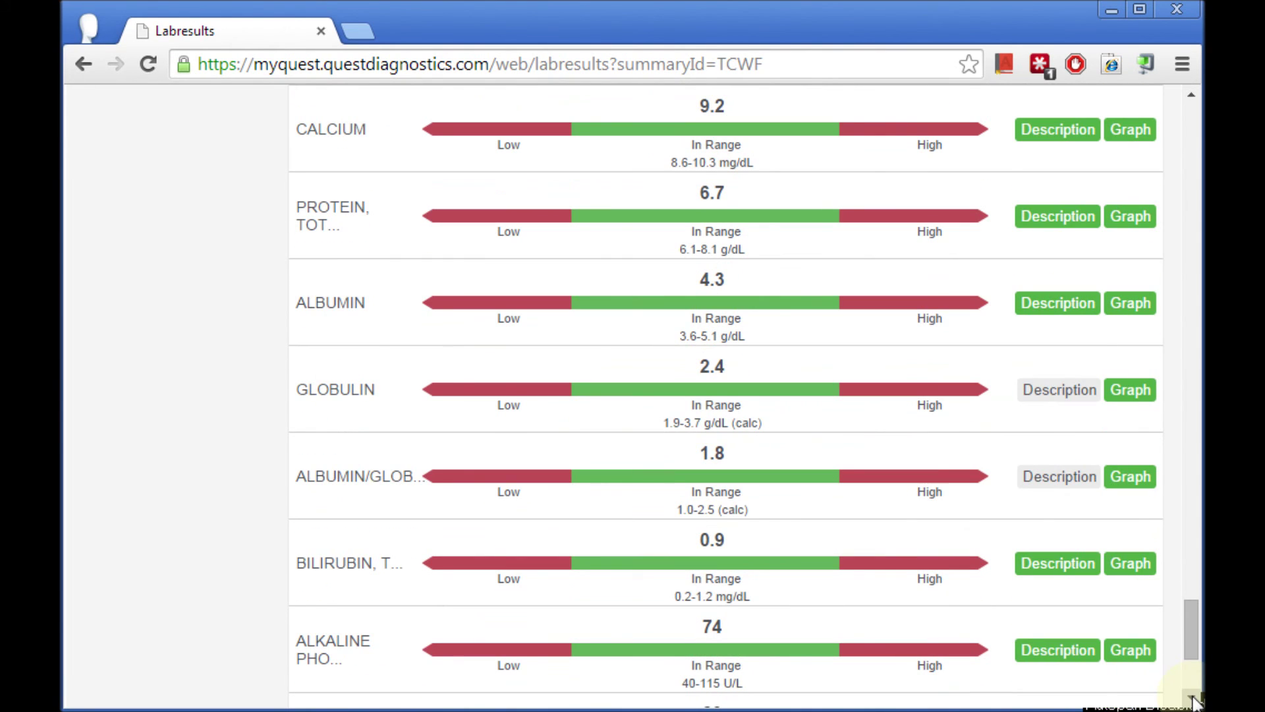
left_click(1190, 701)
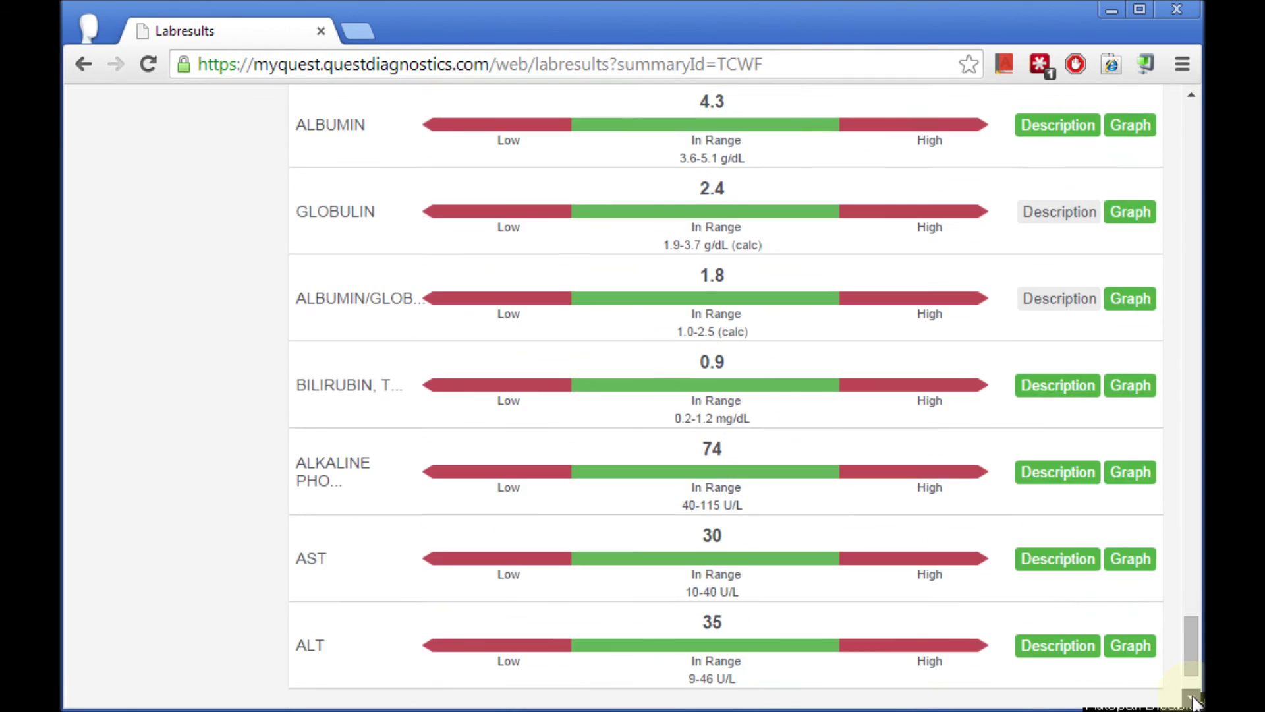